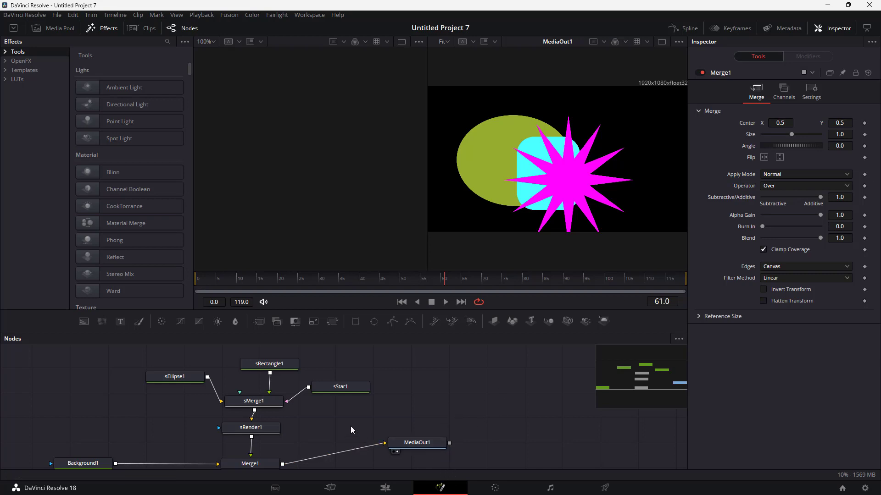
Nudge the sRectangle1 and sStar1 nodes slightly farther away from sMerge1 in the node graph
left_click_drag(259, 367, 266, 364)
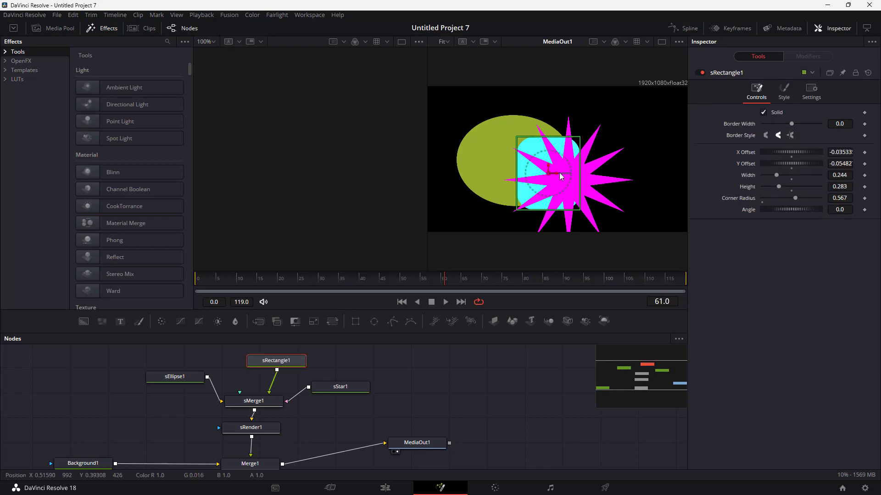
left_click(335, 388)
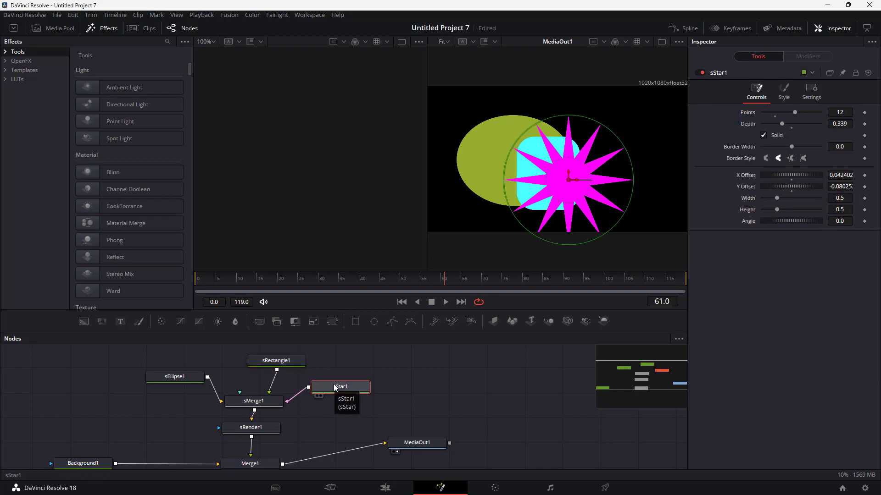
left_click_drag(347, 387, 350, 381)
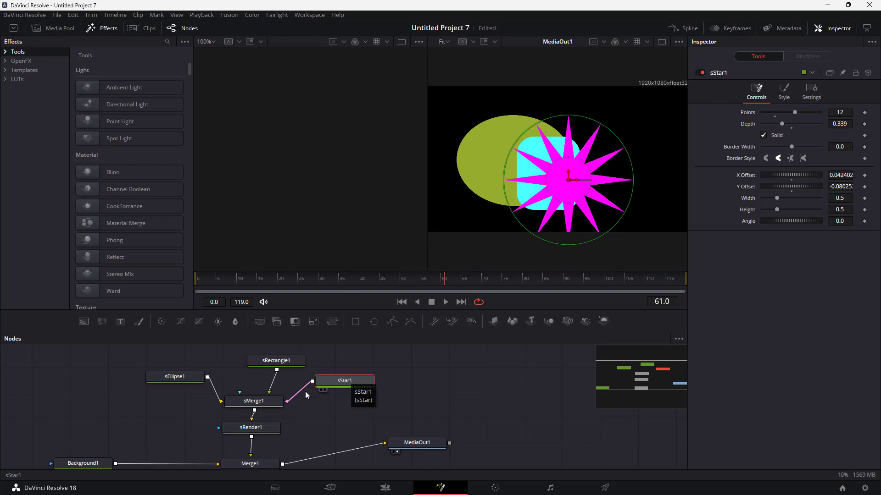
left_click(278, 362)
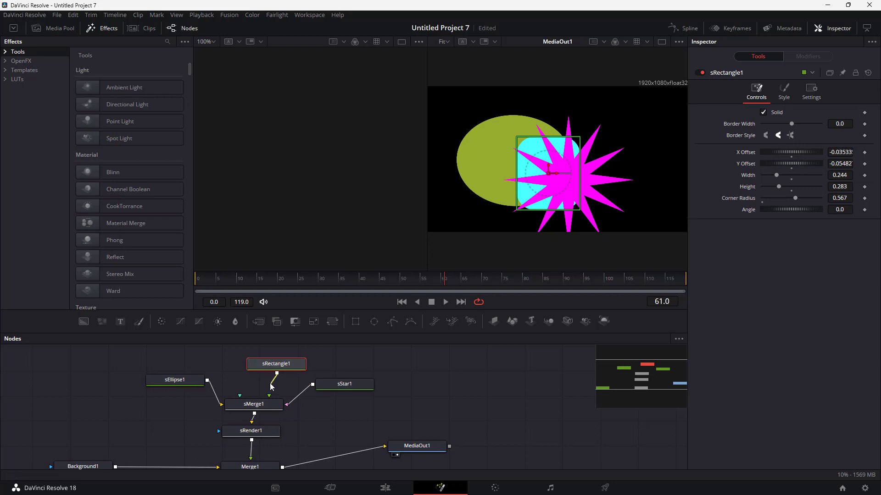
Disconnect all three shape nodes from sMerge1, parking sRectangle1 and sEllipse1 above MediaOut1 and placing sStar1 to the upper left of sMerge1
left_click_drag(270, 376, 197, 398)
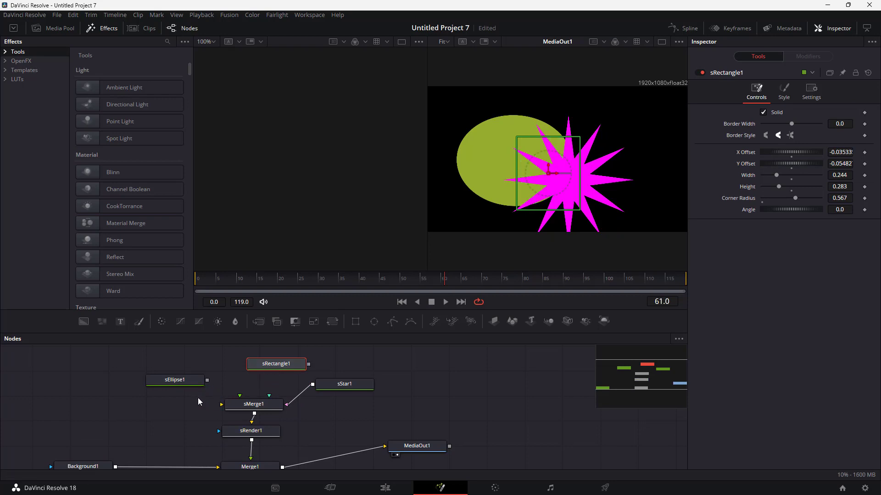
left_click_drag(290, 370, 261, 365)
left_click_drag(341, 384, 334, 358)
left_click_drag(290, 404, 319, 382)
left_click_drag(246, 358, 475, 378)
left_click_drag(188, 381, 488, 400)
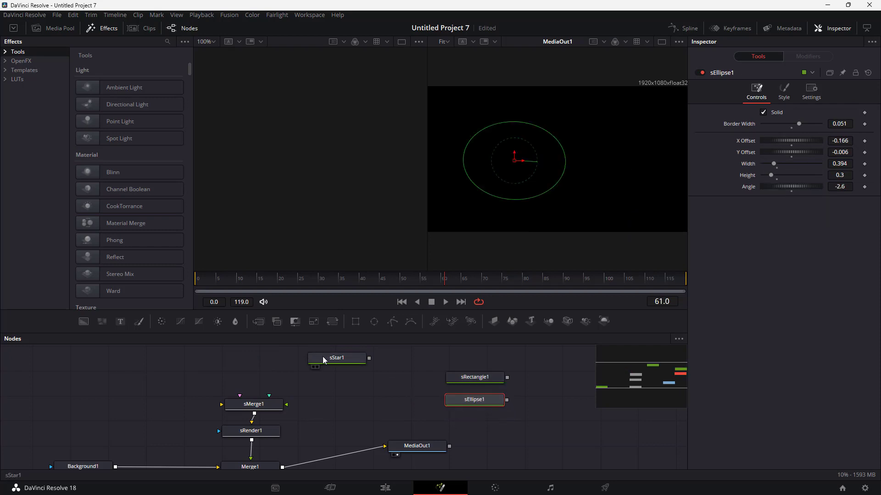
left_click_drag(323, 356, 164, 359)
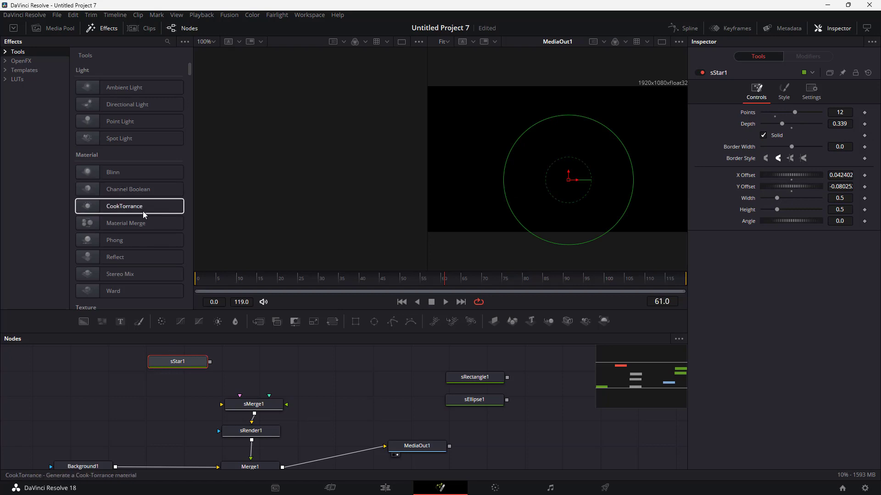
Add an sDuplicate node from the Shape tools just above sMerge1
left_click(17, 51)
scroll(59, 170, "down", 1)
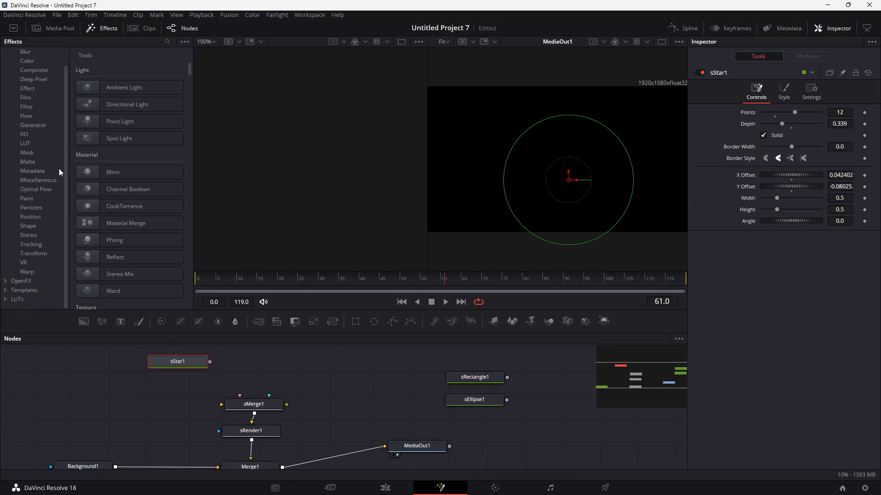
left_click(31, 227)
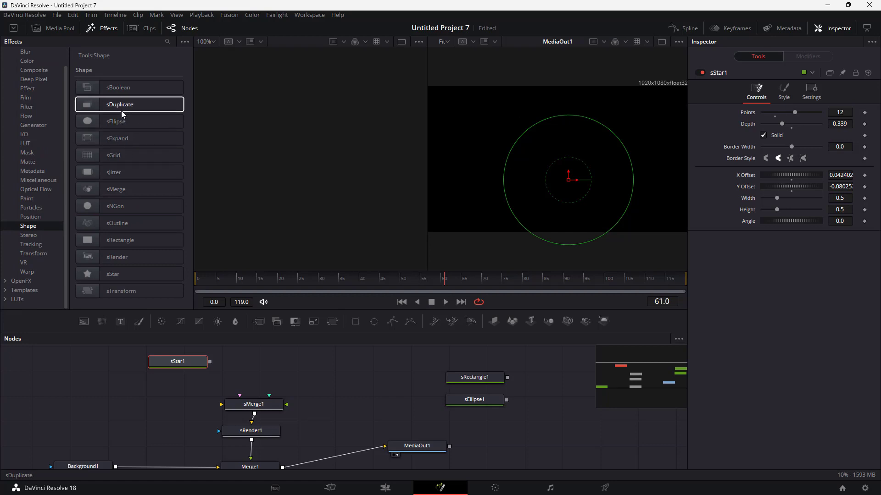
left_click_drag(123, 108, 255, 378)
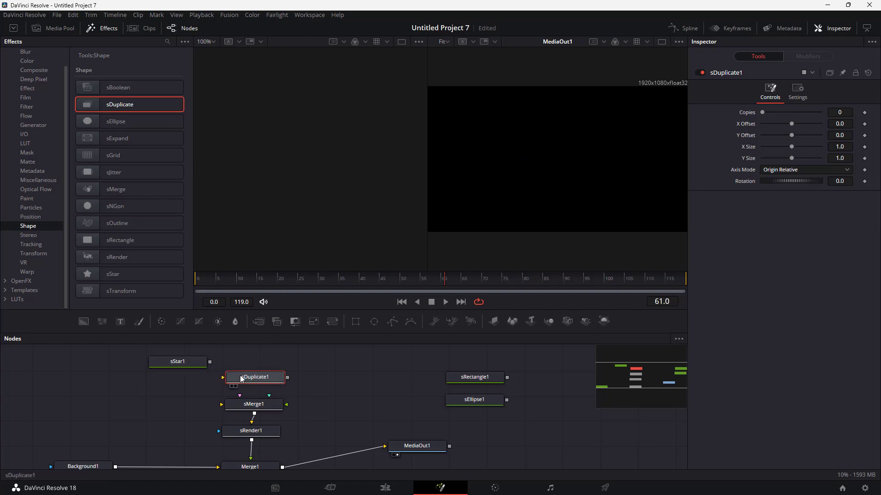
Connect sStar1 to sDuplicate1 and sDuplicate1 to sMerge1, spacing the two nodes out to the upper left of sMerge1
left_click_drag(210, 362, 223, 377)
left_click_drag(288, 377, 267, 373)
left_click_drag(182, 366, 193, 361)
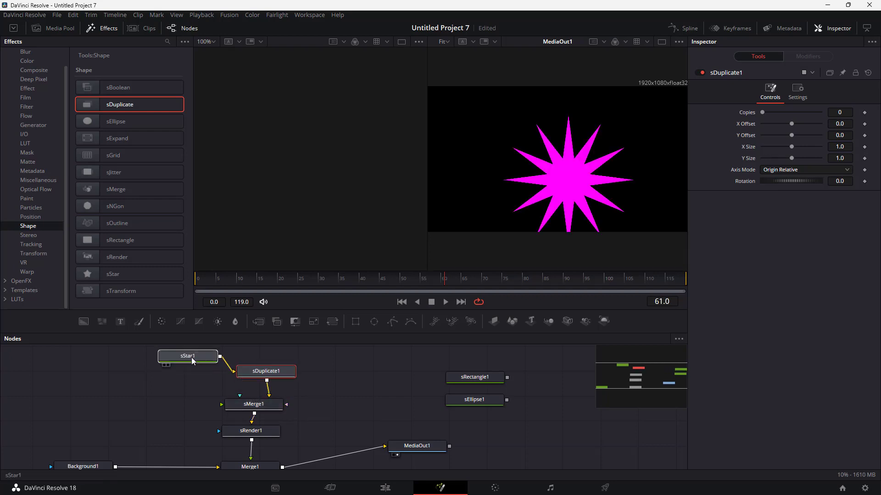
left_click_drag(263, 378, 256, 381)
left_click_drag(197, 361, 164, 364)
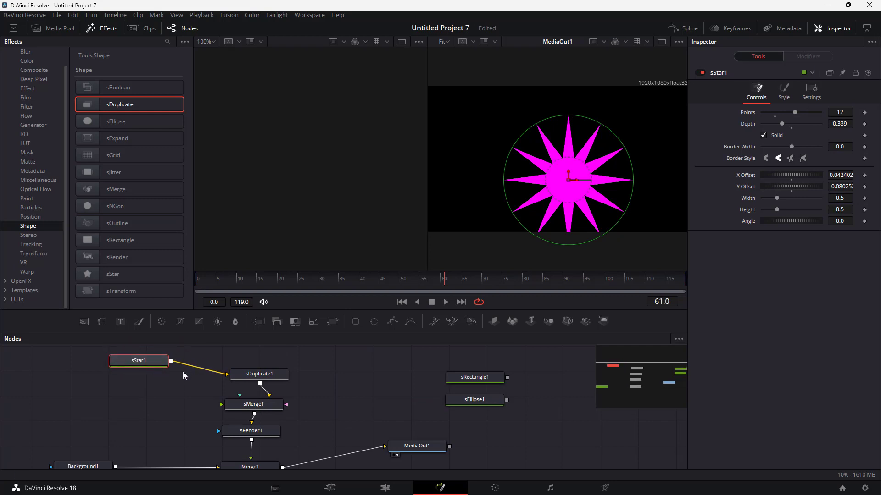
left_click_drag(260, 379, 221, 377)
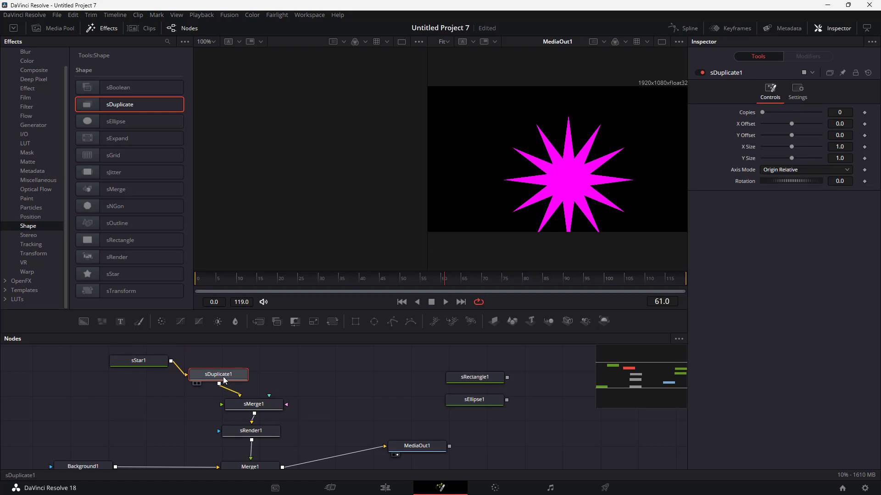
scroll(257, 408, "down", 3)
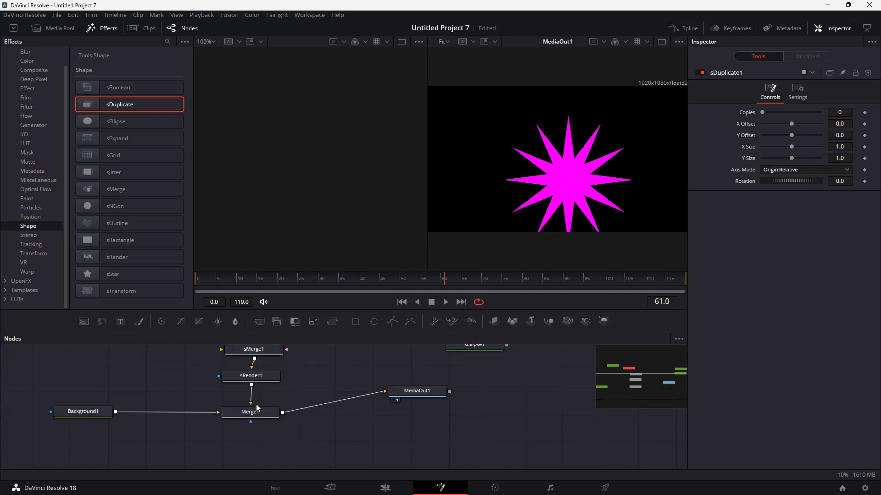
left_click(252, 381)
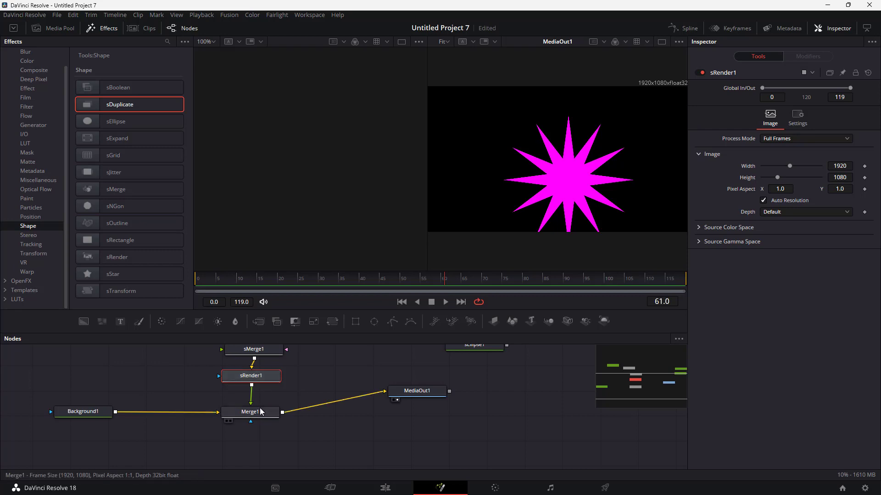
scroll(403, 395, "up", 1)
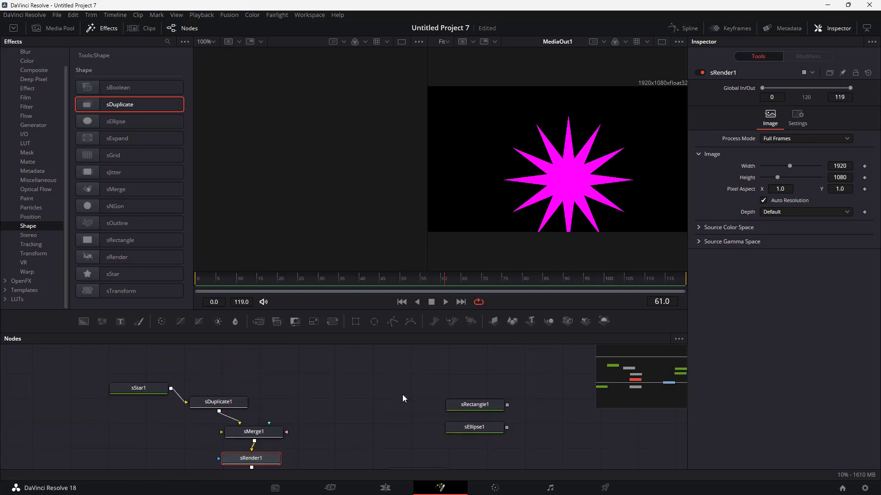
scroll(373, 374, "up", 1)
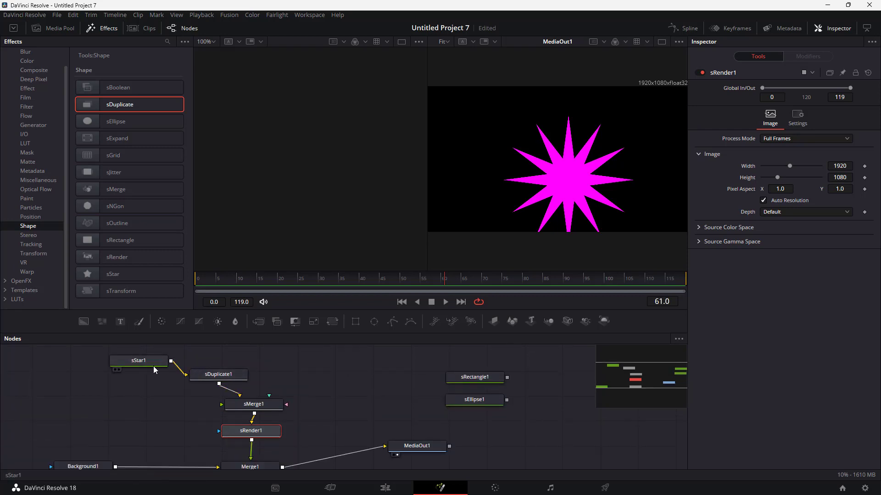
Set sDuplicate1 to 4 copies with X Offset -0.11, Y Offset 0.03, X Size 0.66 and Y Size 0.77
left_click(208, 376)
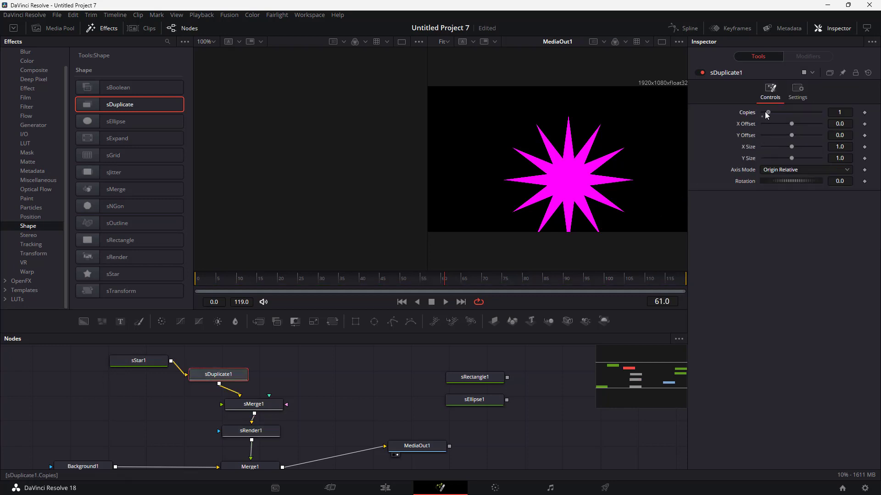
left_click_drag(762, 111, 770, 112)
left_click_drag(790, 123, 783, 158)
mouse_move(792, 112)
left_mouse_down()
mouse_move(763, 119)
mouse_move(804, 116)
mouse_move(768, 120)
mouse_move(786, 117)
left_mouse_up()
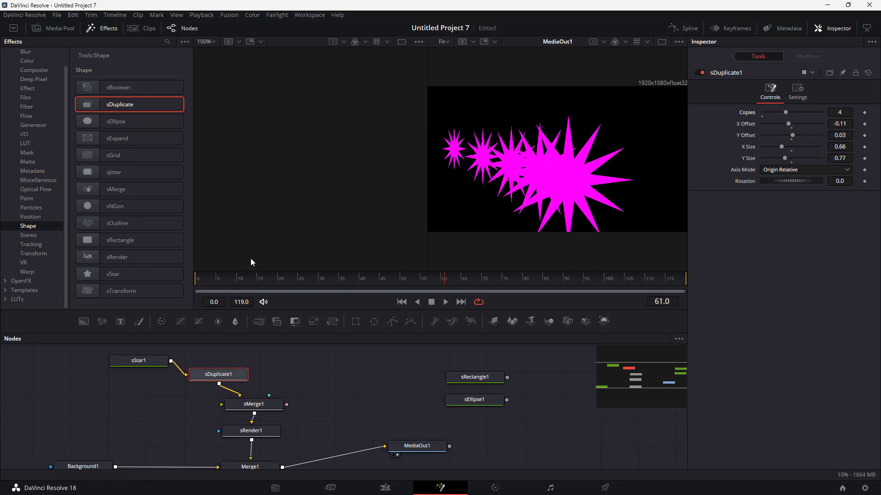
Move the source star to about X 0.196, Y -0.029, and set sDuplicate1's X Offset to -0.12, Y Offset 0.05, Y Size 0.75 and Rotation -33.9
left_click(145, 362)
left_click_drag(569, 179, 609, 172)
left_click(218, 377)
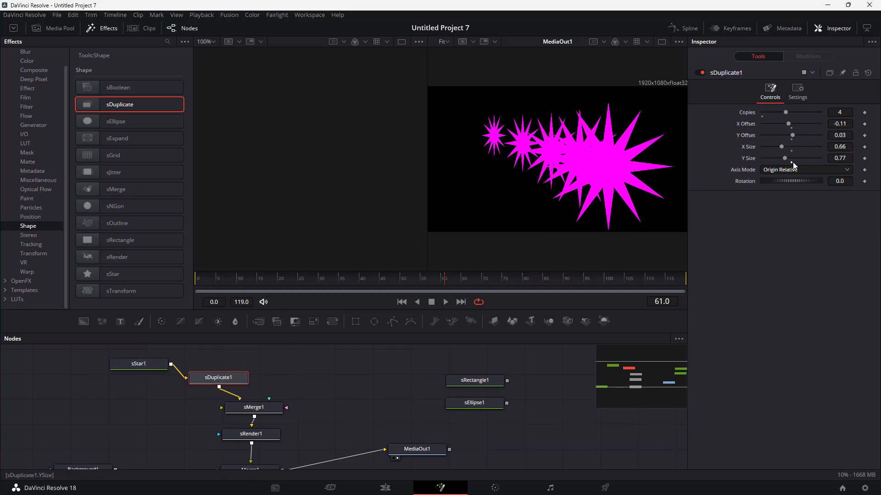
left_click_drag(782, 158, 779, 179)
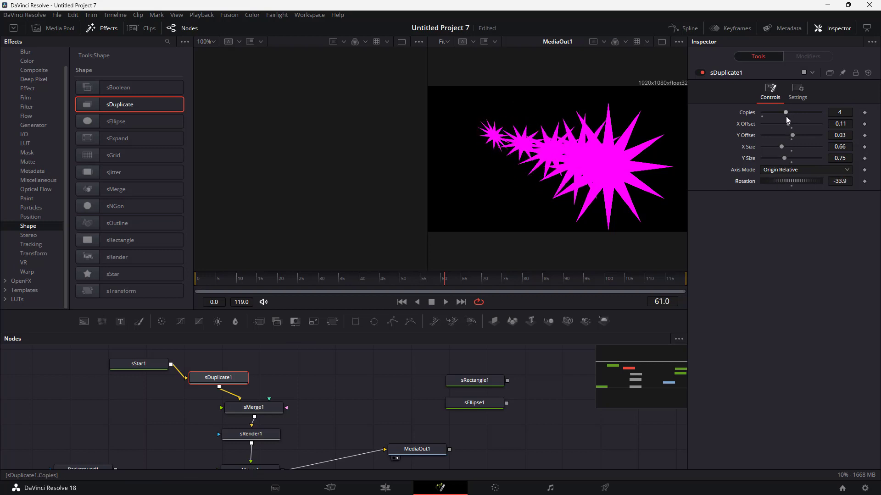
left_click_drag(788, 124, 793, 136)
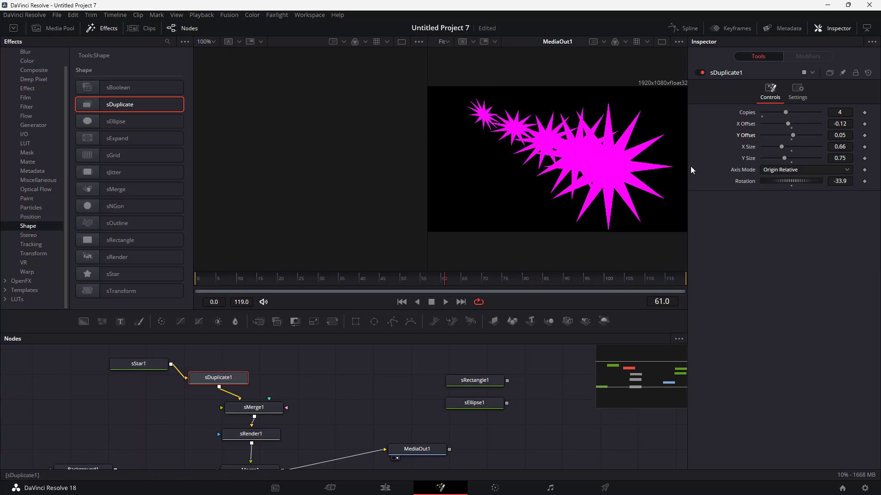
Switch sDuplicate1's axis mode to Absolute and raise its pivot in the viewer to about Y 0.048
left_click(785, 170)
left_click(791, 183)
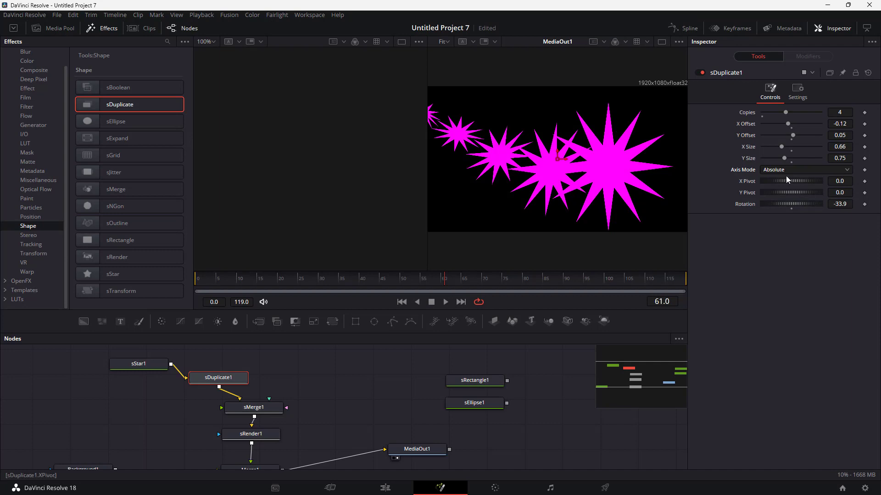
mouse_move(559, 158)
left_mouse_down()
mouse_move(565, 146)
mouse_move(556, 129)
mouse_move(561, 190)
mouse_move(558, 106)
mouse_move(564, 150)
left_mouse_up()
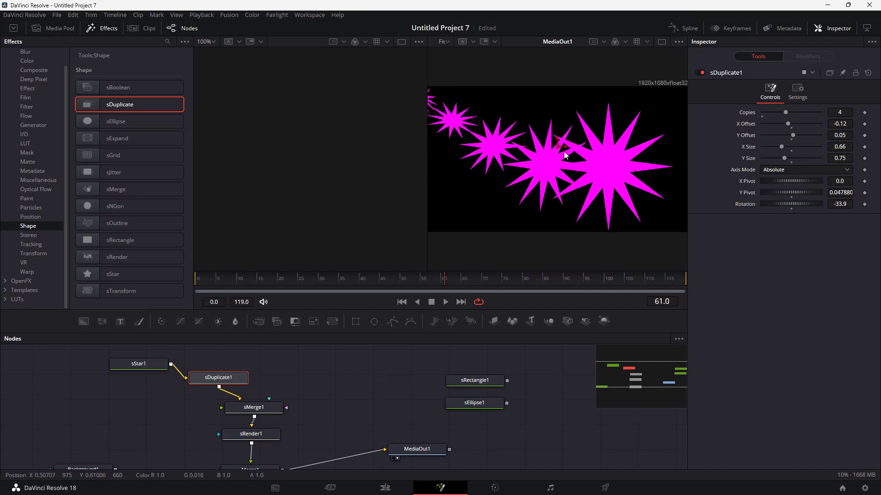
Shift the source star slightly to the right, and set sDuplicate1's X Pivot to 0.058, Y Pivot to 0.062 and Rotation to -18.2
left_click(132, 361)
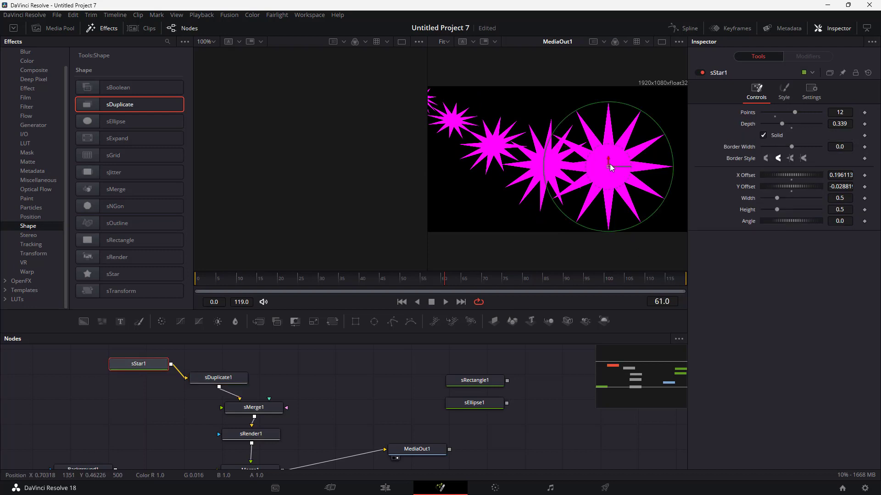
mouse_move(613, 168)
left_mouse_down()
mouse_move(615, 148)
mouse_move(618, 182)
mouse_move(608, 184)
mouse_move(629, 172)
mouse_move(588, 187)
mouse_move(636, 191)
mouse_move(626, 166)
left_mouse_up()
left_click(232, 380)
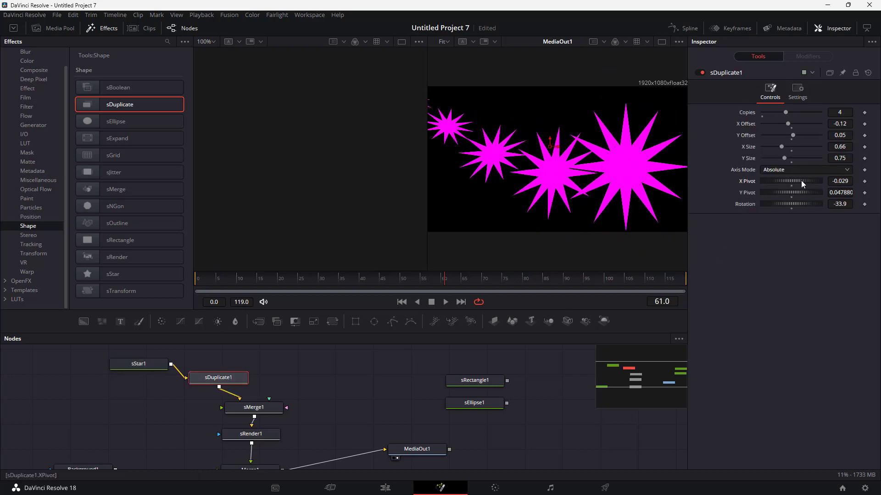
left_click_drag(801, 180, 786, 196)
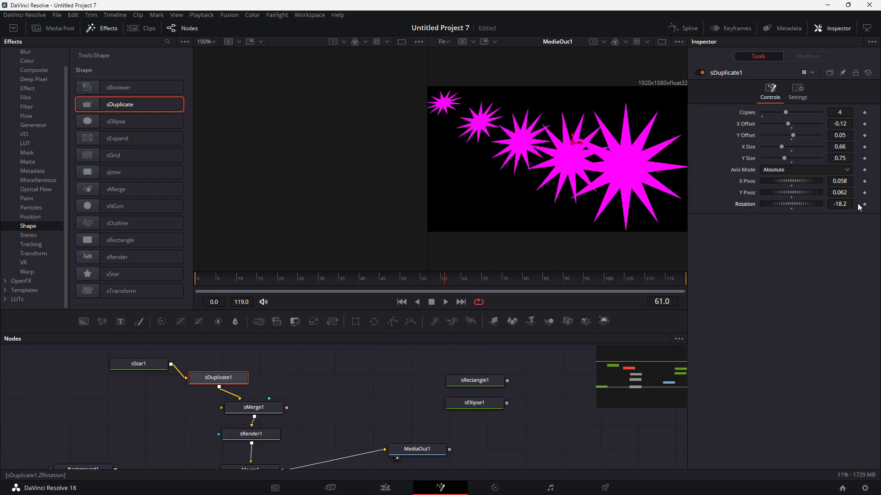
Try sDuplicate1's Origin Relative axis mode, and Origin Absolute with a Rotation of -28.6 and a Y Offset of -0.14
left_click(812, 174)
left_click(802, 191)
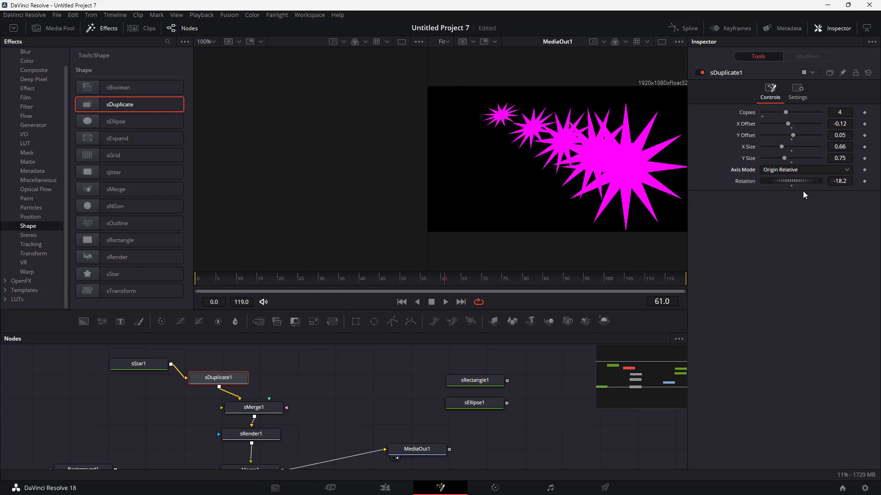
left_click(787, 172)
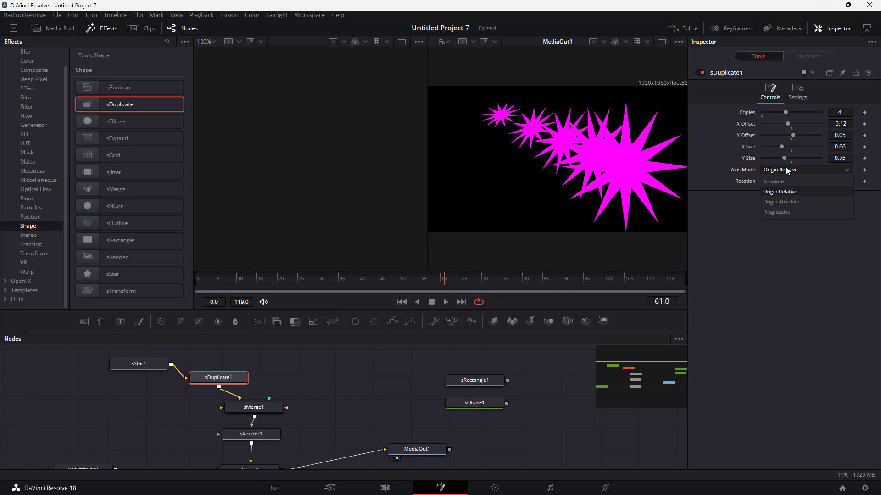
left_click(793, 202)
left_click_drag(787, 182, 788, 183)
mouse_move(792, 139)
left_mouse_down()
mouse_move(780, 141)
mouse_move(787, 142)
left_mouse_up()
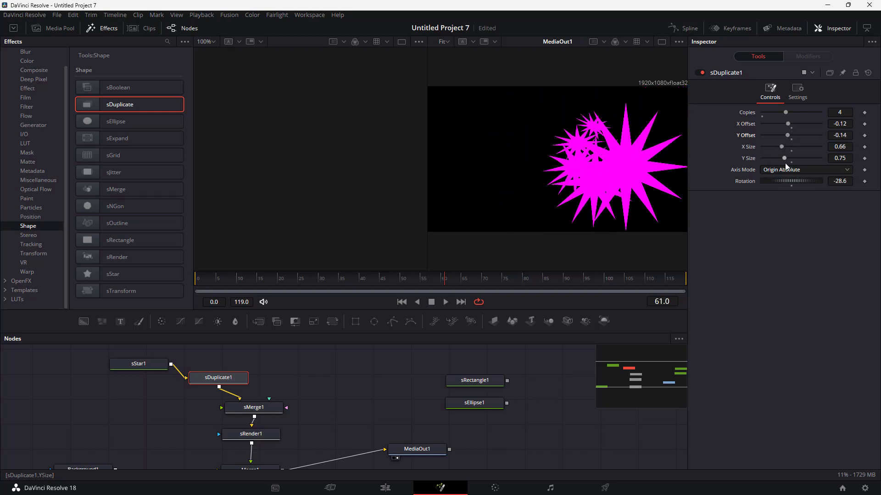
Set the axis mode to Progressive with X Offset -0.19, Y Offset 0.08, X Size 0.53, Y Size 0.86 and Rotation -46.9
left_click(785, 170)
left_click(788, 212)
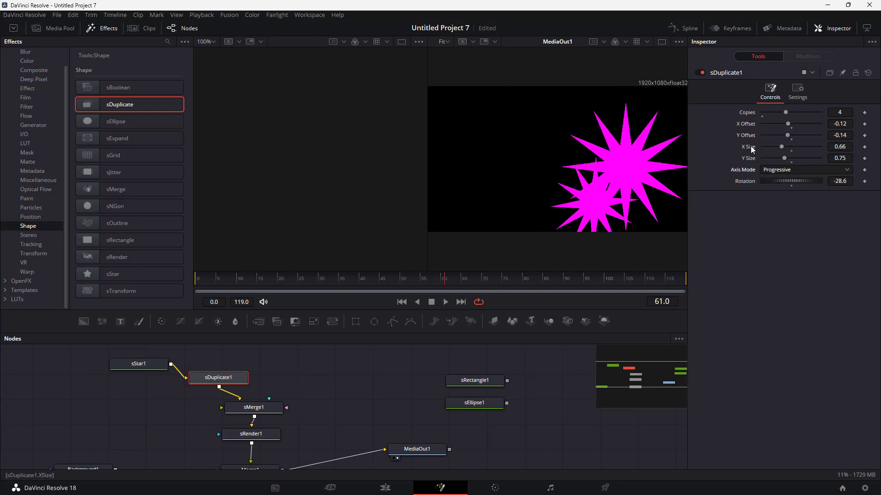
mouse_move(782, 126)
left_mouse_down()
mouse_move(790, 124)
mouse_move(772, 125)
mouse_move(792, 135)
mouse_move(789, 147)
mouse_move(780, 145)
mouse_move(786, 158)
mouse_move(793, 134)
mouse_move(785, 127)
left_mouse_up()
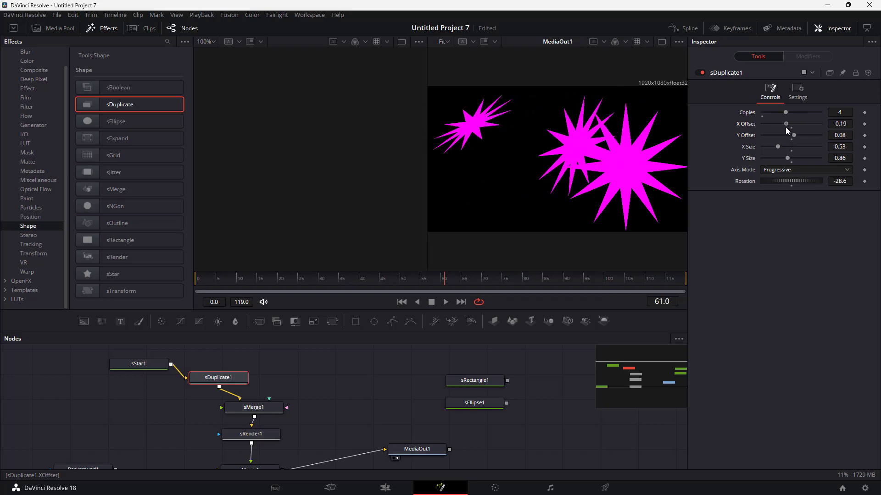
left_click_drag(794, 181, 786, 174)
Return sDuplicate1's axis mode to Absolute and set X Size to 0.69 and Y Size to 0.78
left_click(797, 170)
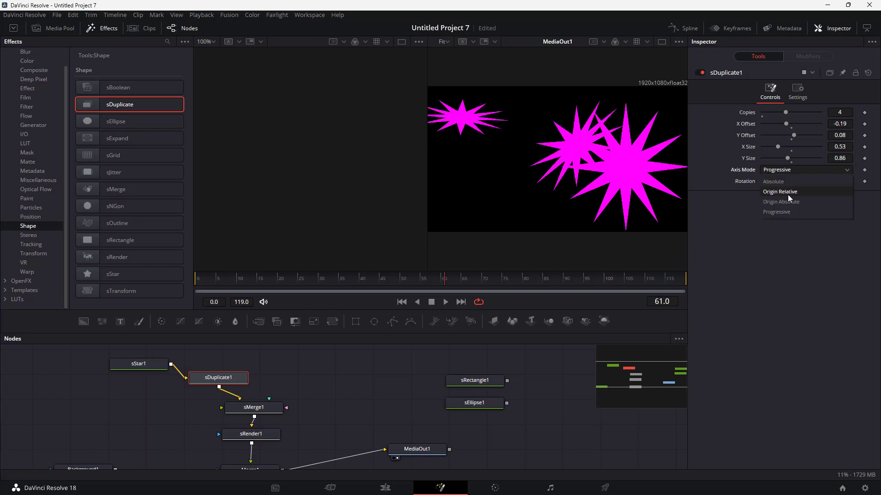
left_click(786, 181)
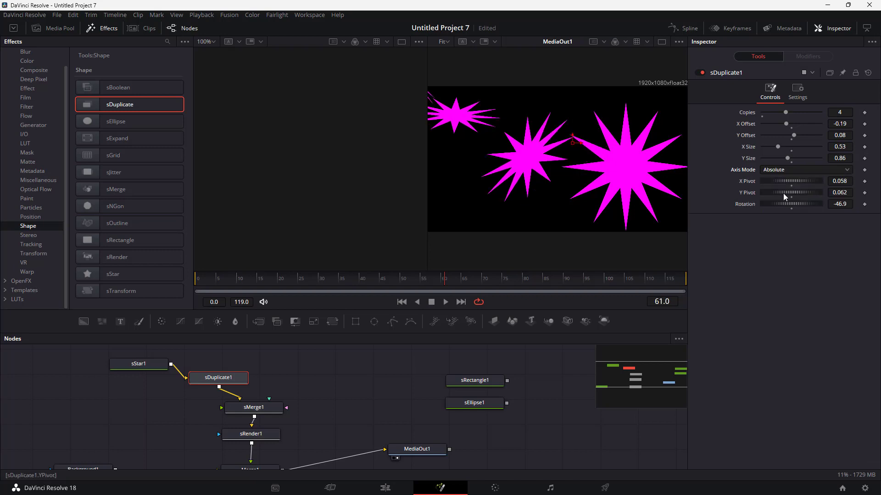
left_click_drag(788, 159, 782, 148)
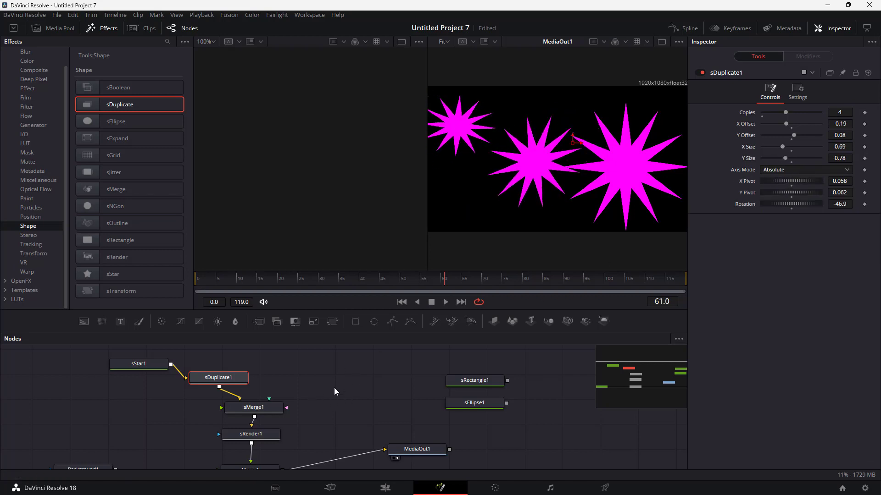
Bring sRectangle1 and sEllipse1 closer to the star nodes and connect both to sMerge1
left_click_drag(474, 381, 340, 358)
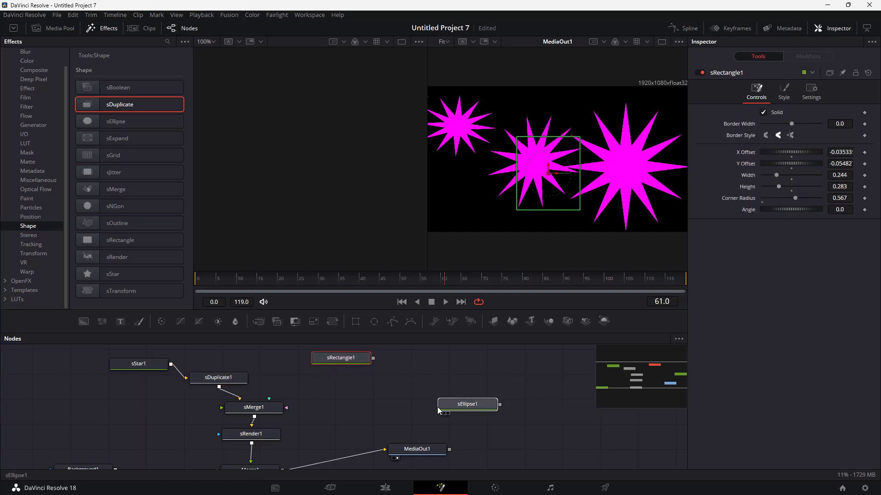
left_click_drag(438, 410, 397, 392)
left_click(372, 364)
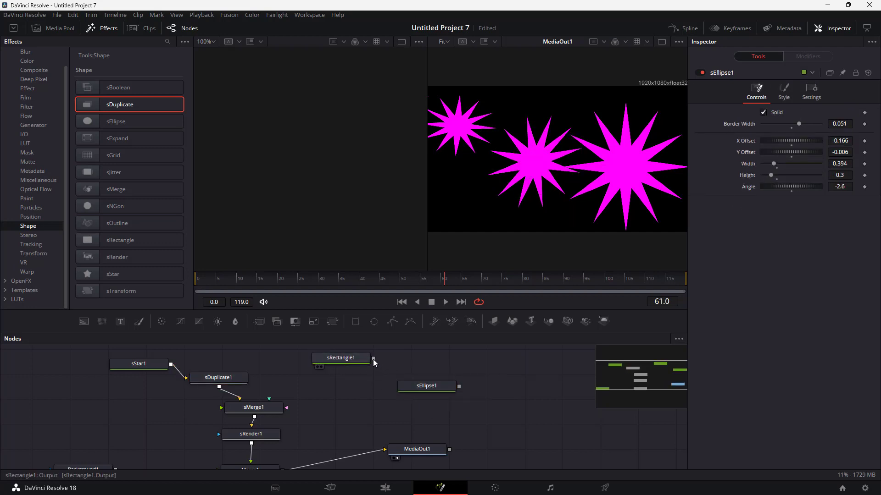
left_click_drag(373, 359, 286, 408)
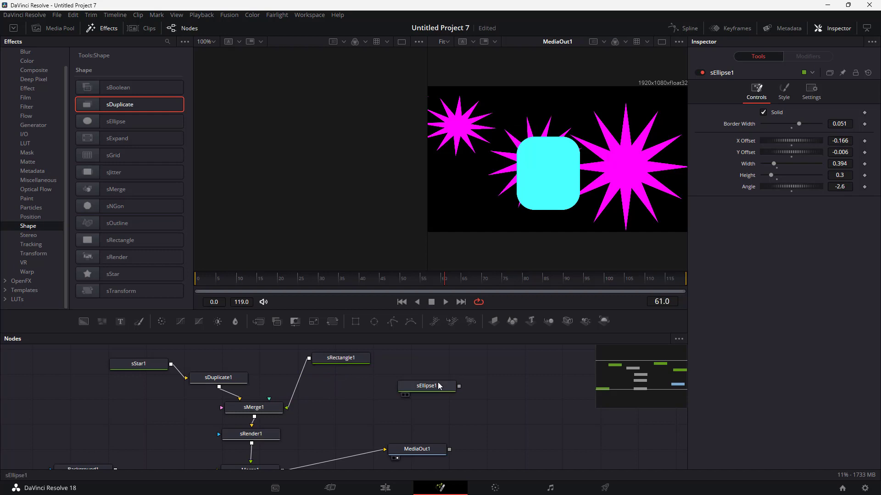
left_click_drag(438, 386, 264, 414)
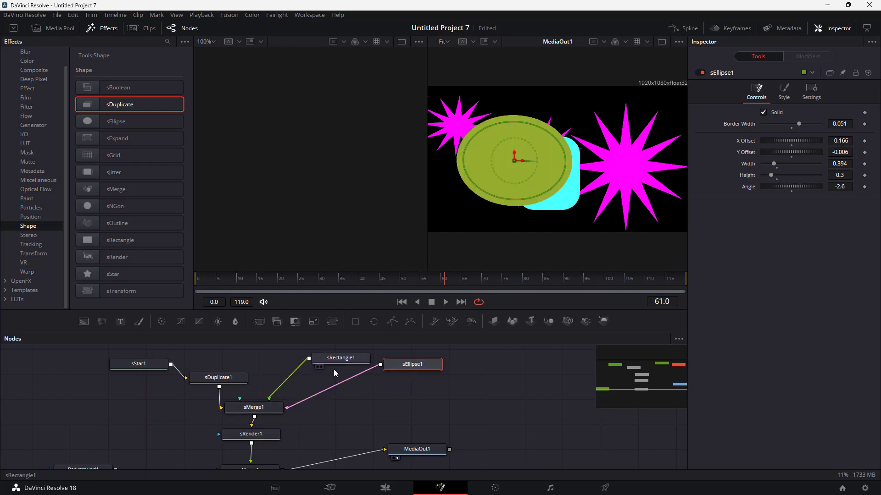
Disconnect sEllipse1 from sMerge1 and insert a new sDuplicate node between sRectangle1 and sMerge1
left_click_drag(333, 360, 308, 359)
left_click_drag(393, 368, 397, 379)
left_click_drag(308, 401, 339, 413)
left_click_drag(316, 360, 321, 360)
left_click_drag(293, 405, 308, 404)
left_click_drag(280, 365, 272, 408)
left_click_drag(356, 357, 331, 379)
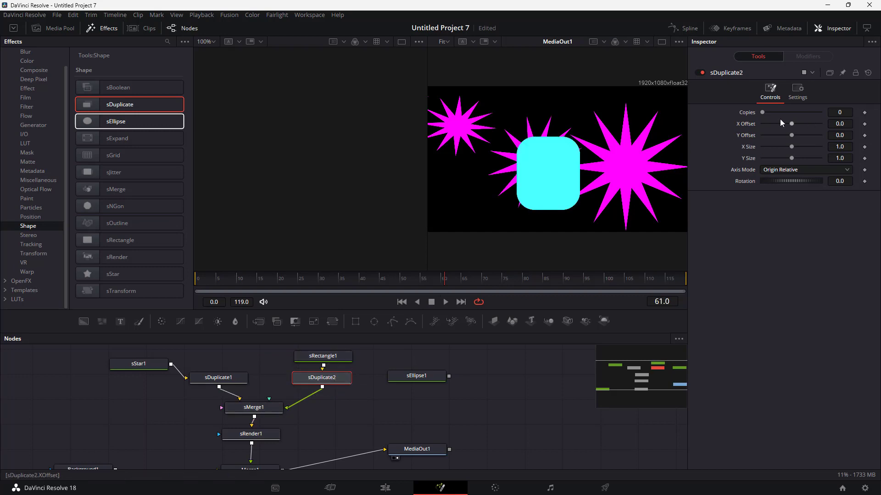
Set sDuplicate2 to 6 copies, Absolute axis mode, X Offset -0.16, Y Offset -0.11, X Size 0.73, Y Size 0.48, and pivot about -0.21, -0.047
left_click_drag(762, 112, 785, 113)
left_click(784, 169)
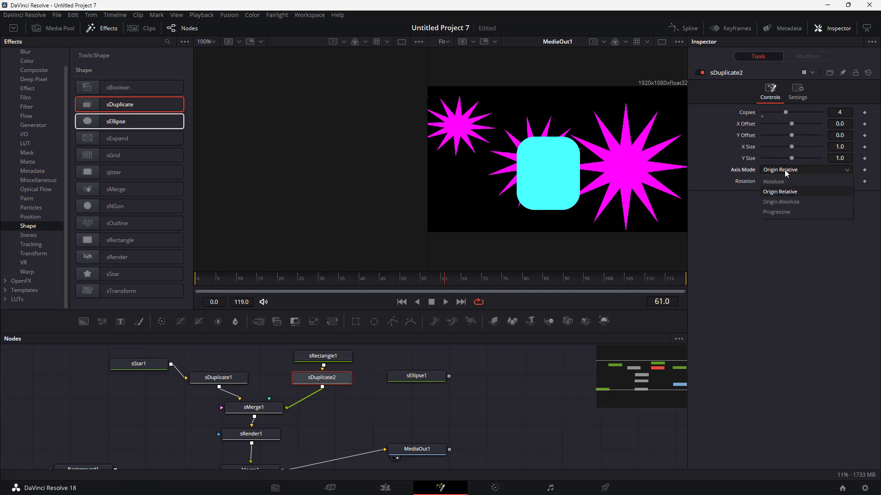
left_click(780, 181)
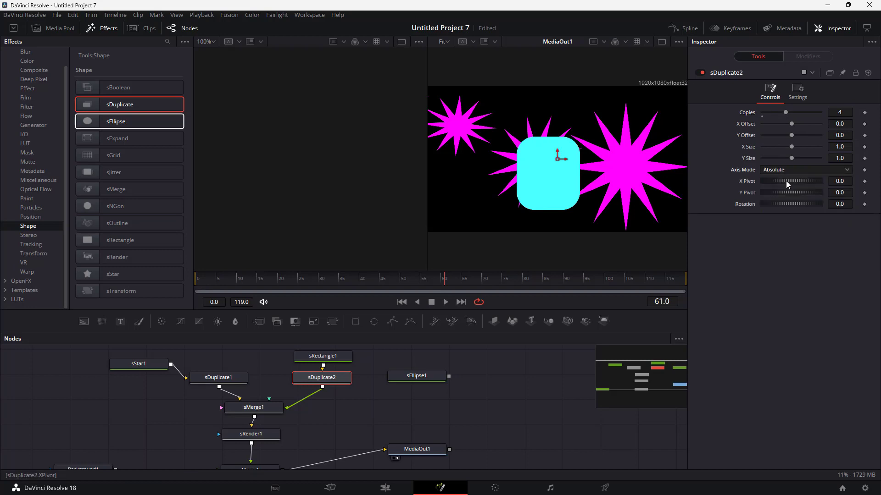
left_click_drag(791, 125, 784, 147)
left_click_drag(558, 158, 504, 168)
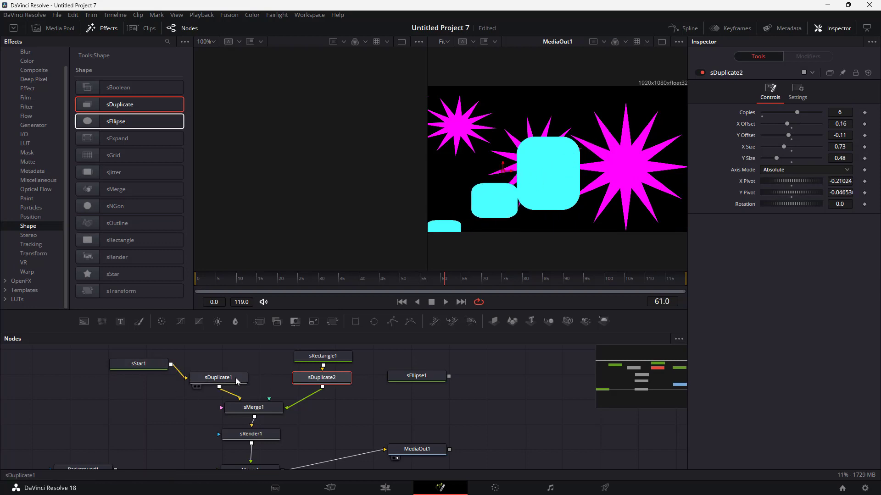
Move the source rectangle to the frame's upper-right area and set sDuplicate2's X Offset to -0.06 and Y Offset to -0.05
left_click(312, 356)
left_click_drag(551, 179, 645, 127)
left_click(343, 388)
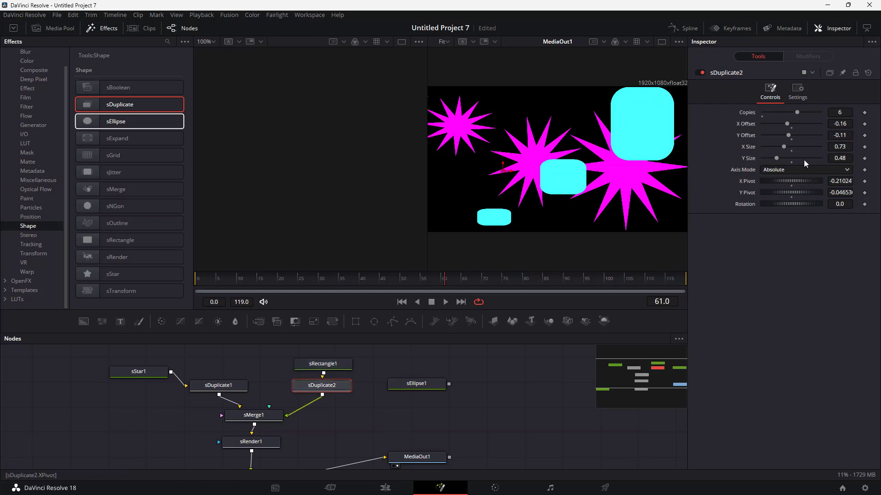
left_click_drag(793, 128, 789, 137)
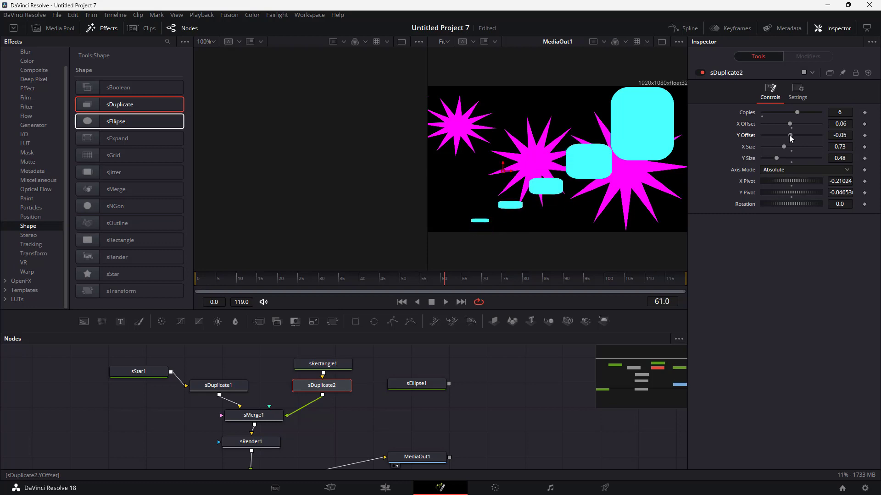
Switch sDuplicate2's axis mode to Origin Relative and set Rotation to -5.2 and X Offset to -0.16
left_click_drag(799, 182, 802, 181)
left_click(801, 171)
left_click(798, 191)
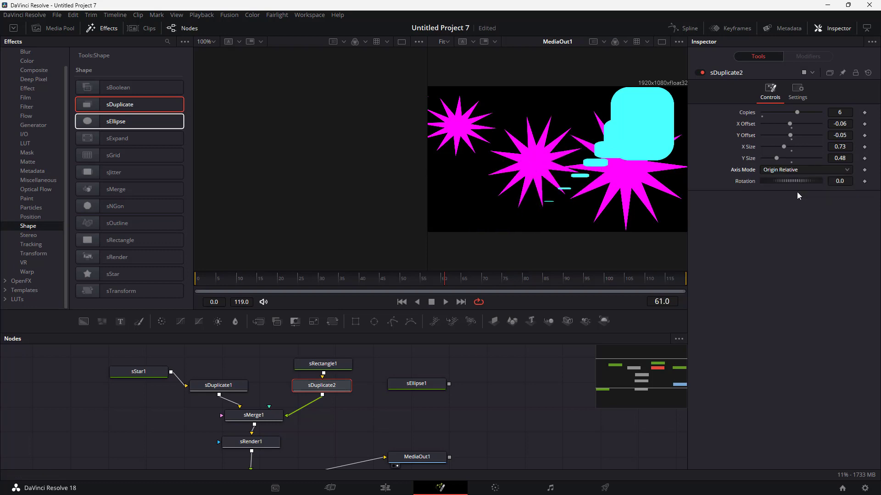
left_click_drag(791, 181, 790, 178)
left_click_drag(783, 125, 782, 127)
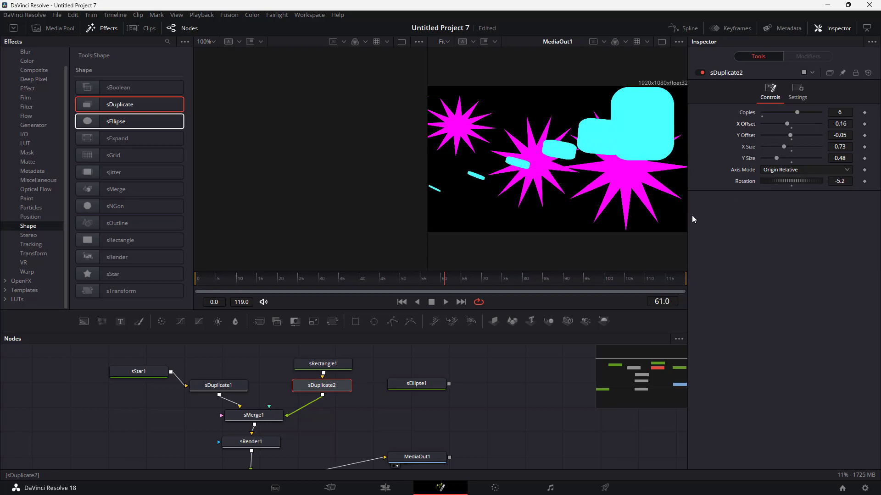
Reconnect sEllipse1 to sMerge1 and move the ellipse to the frame's lower-left corner, at an offset of about -0.38, -0.32
left_click_drag(416, 385, 274, 418)
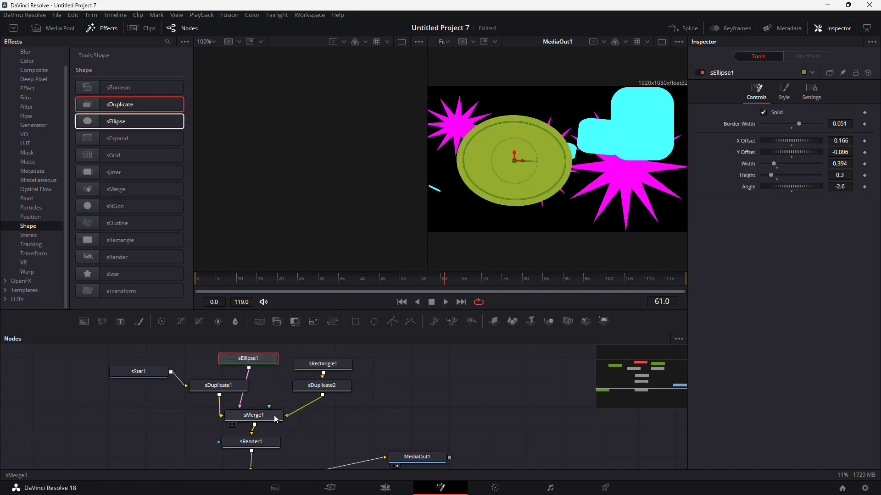
left_click_drag(516, 162, 460, 243)
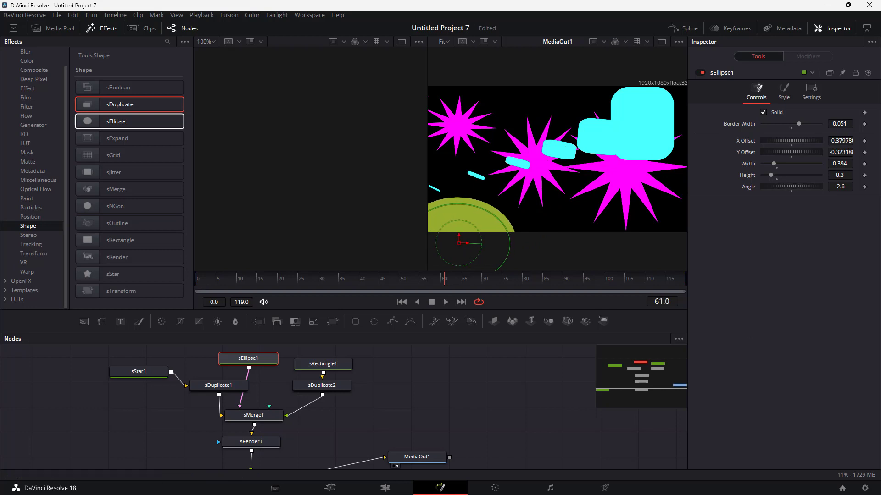